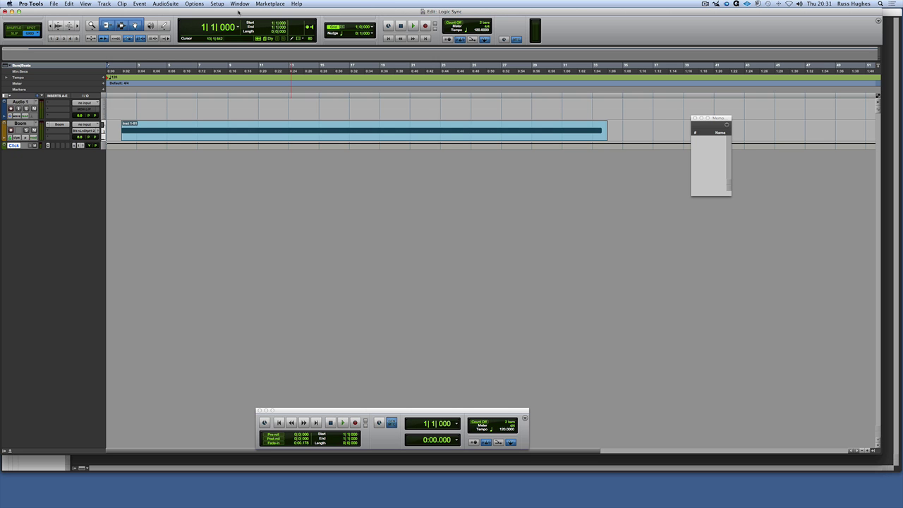
In Peripherals > Synchronization, set the MTC Generator Port to Predefined > PT Logic, IAC Bus 1 and confirm.
{"action": "left_click", "coordinate": [223, 6]}
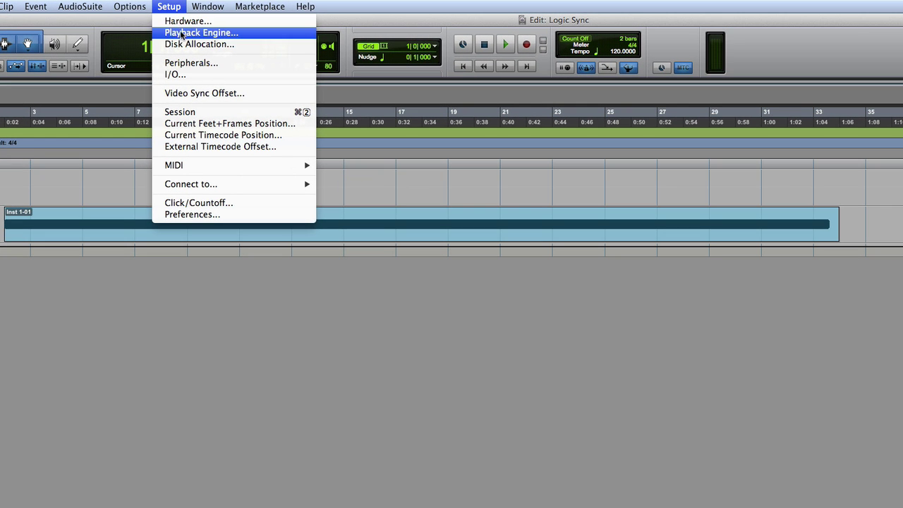
{"action": "left_click", "coordinate": [191, 64]}
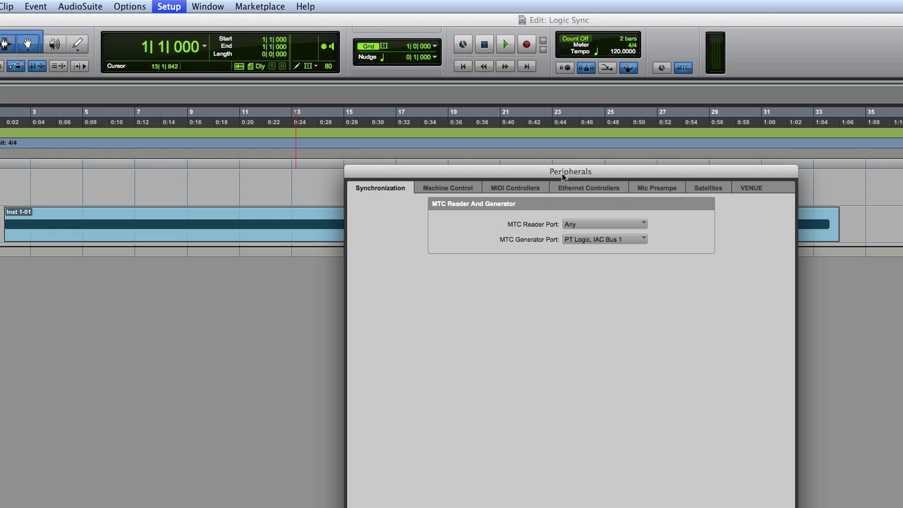
{"action": "left_click", "coordinate": [583, 239]}
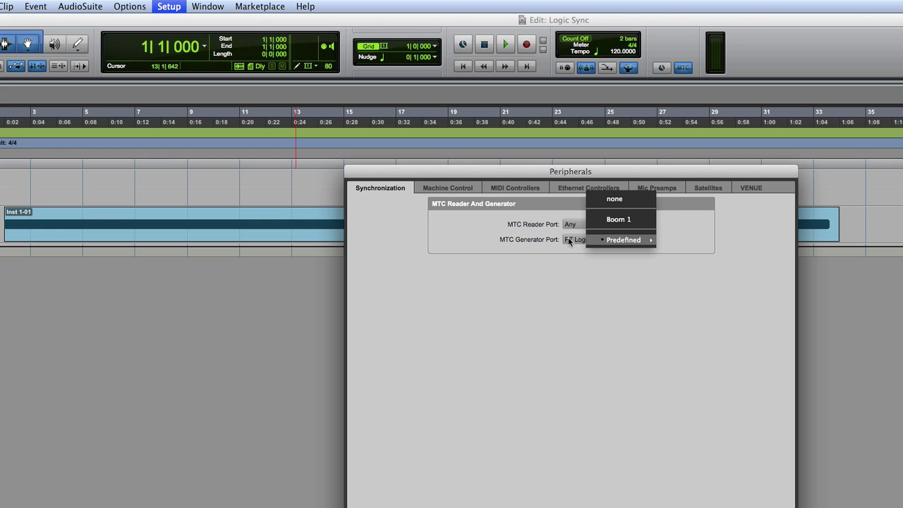
{"action": "left_click", "coordinate": [506, 238]}
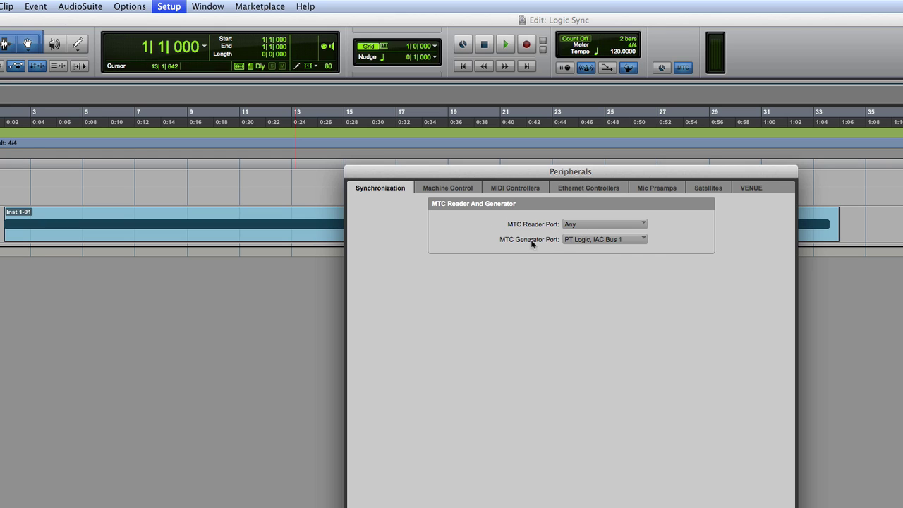
{"action": "left_click", "coordinate": [608, 243]}
{"action": "mouse_move", "coordinate": [645, 240]}
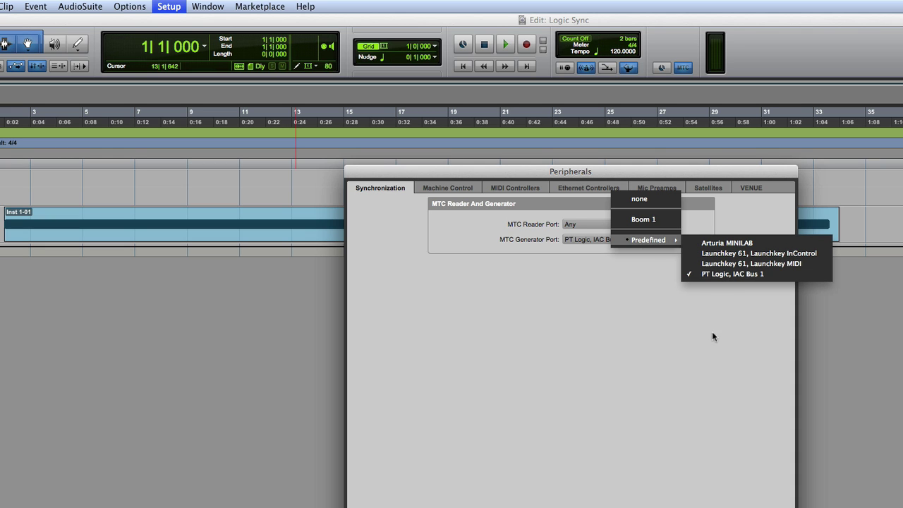
{"action": "left_click", "coordinate": [712, 349]}
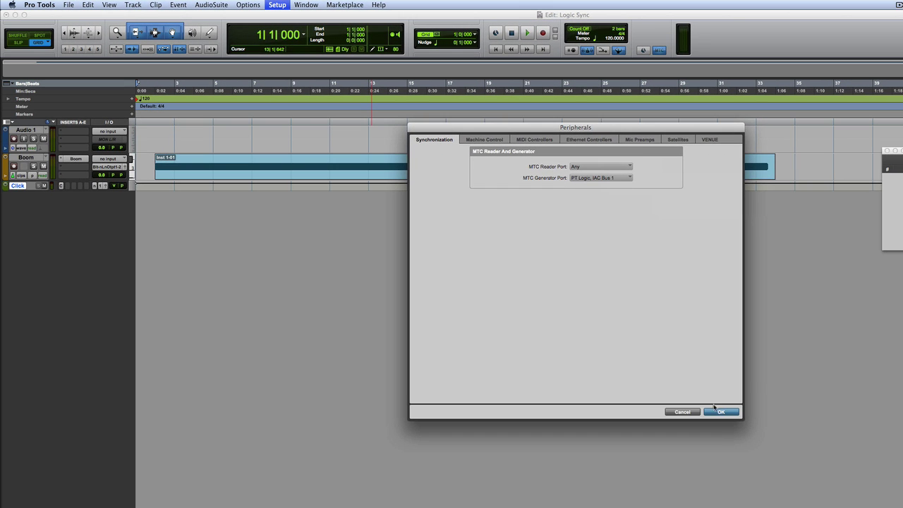
{"action": "left_click", "coordinate": [718, 413]}
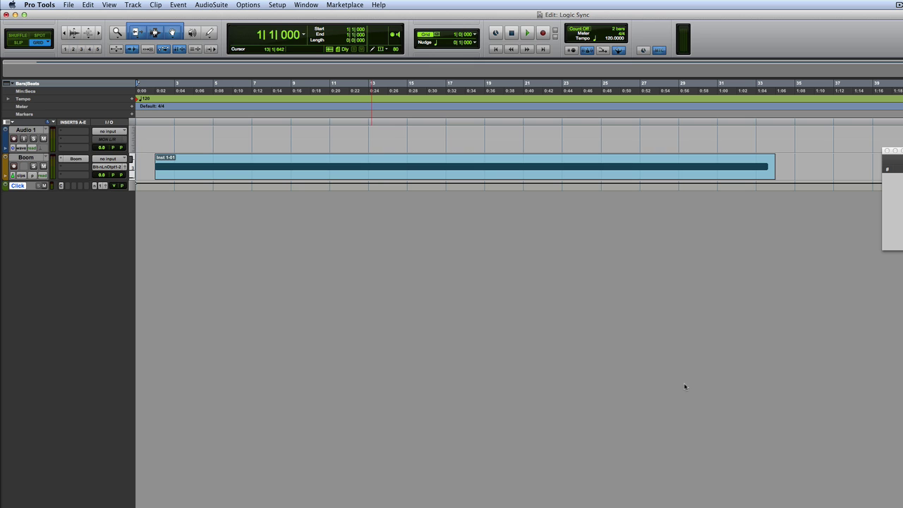
Switch to Audio MIDI Setup and open the PT Logic IAC device's properties in MIDI Studio.
{"action": "key", "text": "super+Tab"}
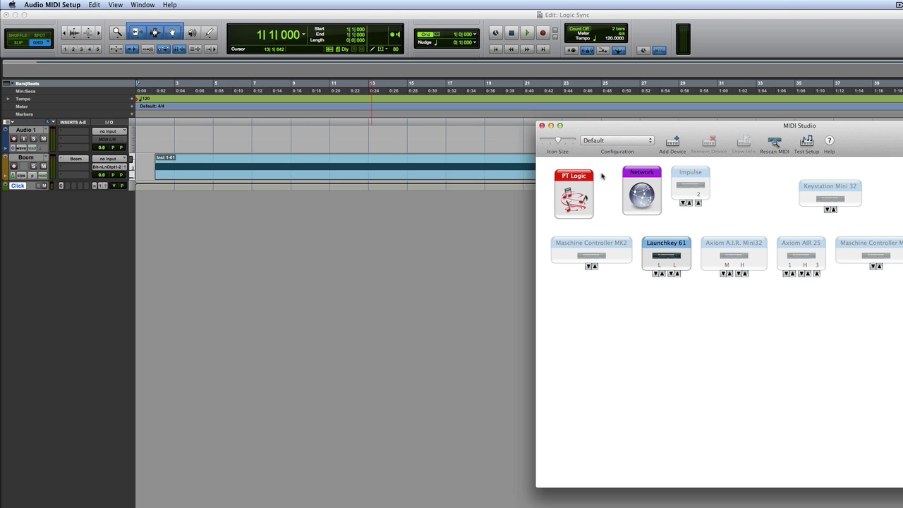
{"action": "left_click", "coordinate": [581, 184]}
{"action": "double_click", "coordinate": [580, 184]}
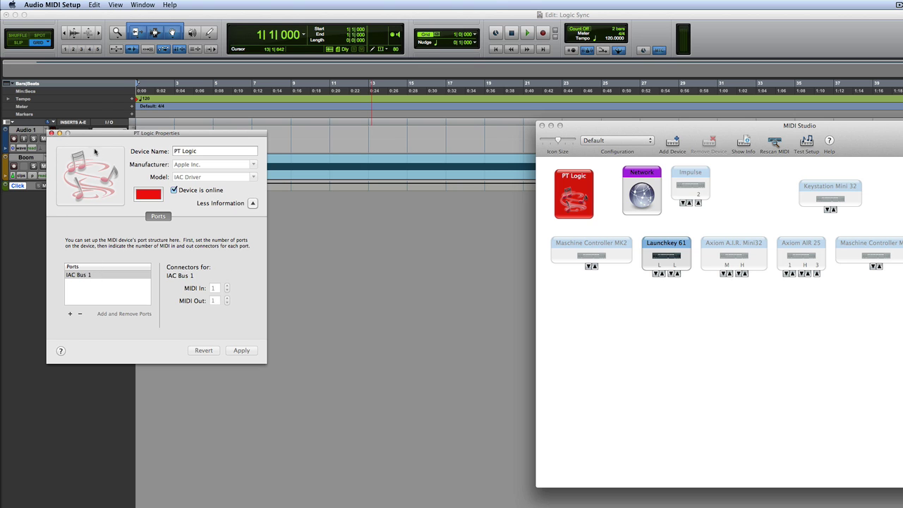
Close PT Logic Properties and recheck that Pro Tools' MTC generator port is PT Logic, IAC Bus 1.
{"action": "left_click", "coordinate": [52, 134]}
{"action": "left_click", "coordinate": [457, 20]}
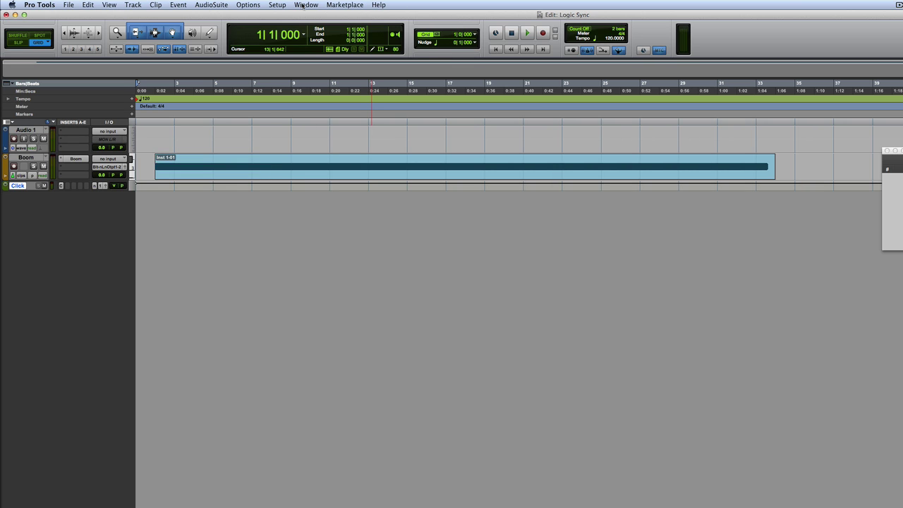
{"action": "left_click", "coordinate": [278, 6]}
{"action": "left_click", "coordinate": [289, 47]}
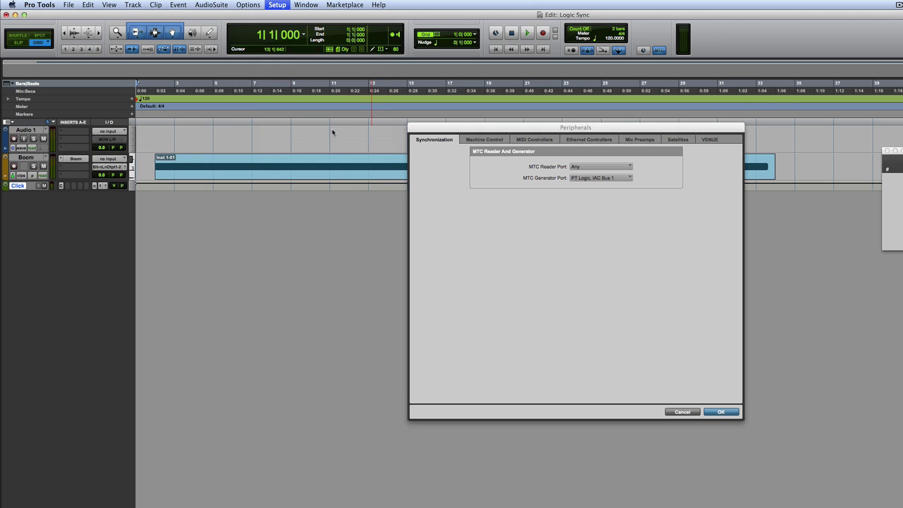
{"action": "left_click", "coordinate": [600, 178]}
{"action": "mouse_move", "coordinate": [633, 178]}
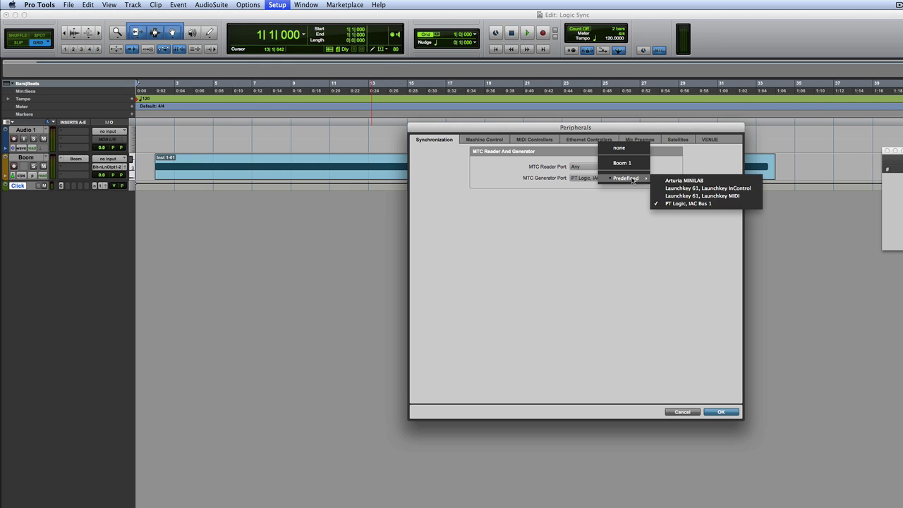
{"action": "left_click", "coordinate": [618, 213]}
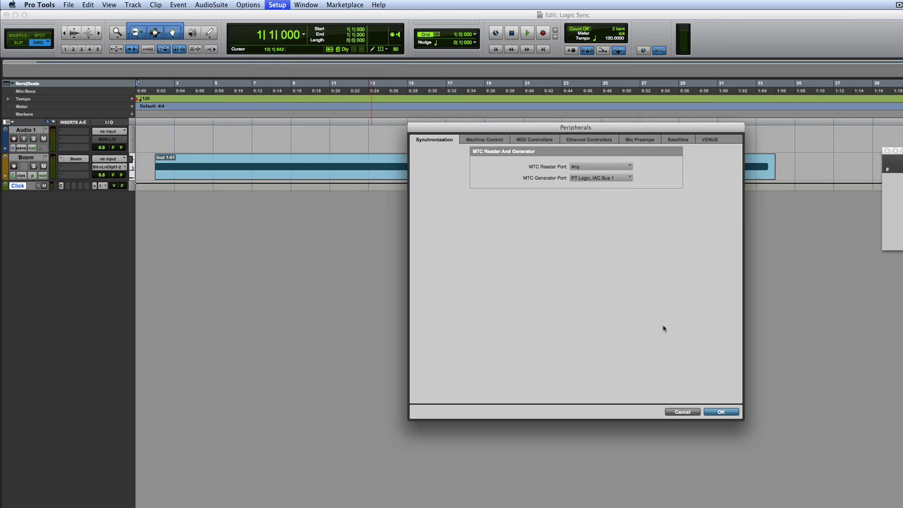
{"action": "left_click", "coordinate": [714, 412]}
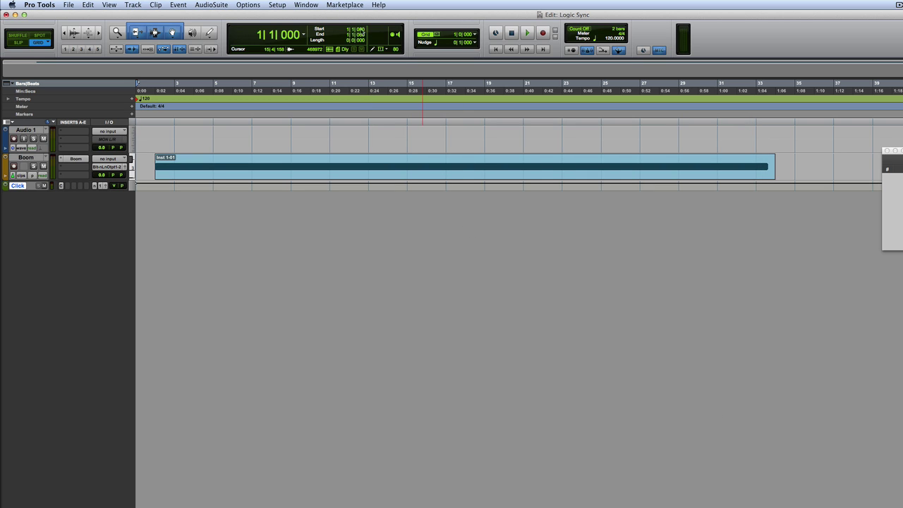
Review the 25 fps timecode rate in Session Setup, then close it.
{"action": "left_click", "coordinate": [282, 5]}
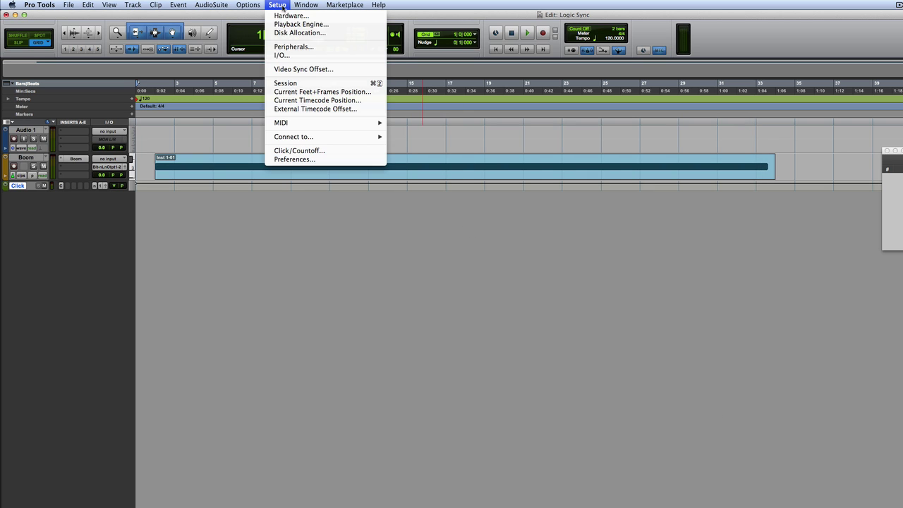
{"action": "left_click", "coordinate": [315, 84]}
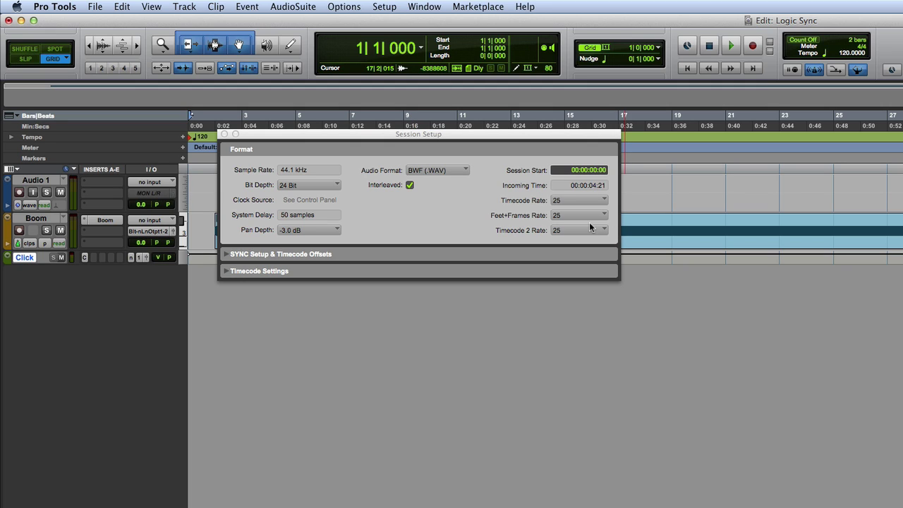
{"action": "left_click", "coordinate": [225, 133]}
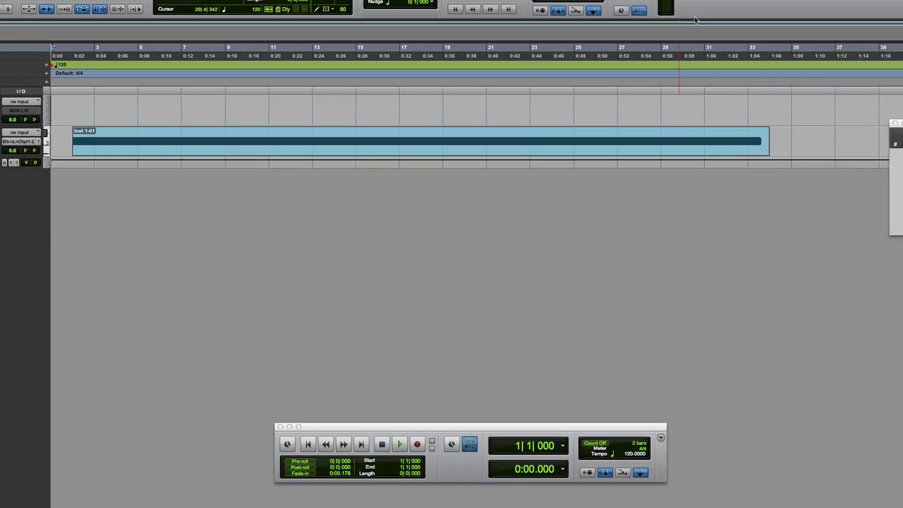
{"action": "left_click", "coordinate": [686, 38]}
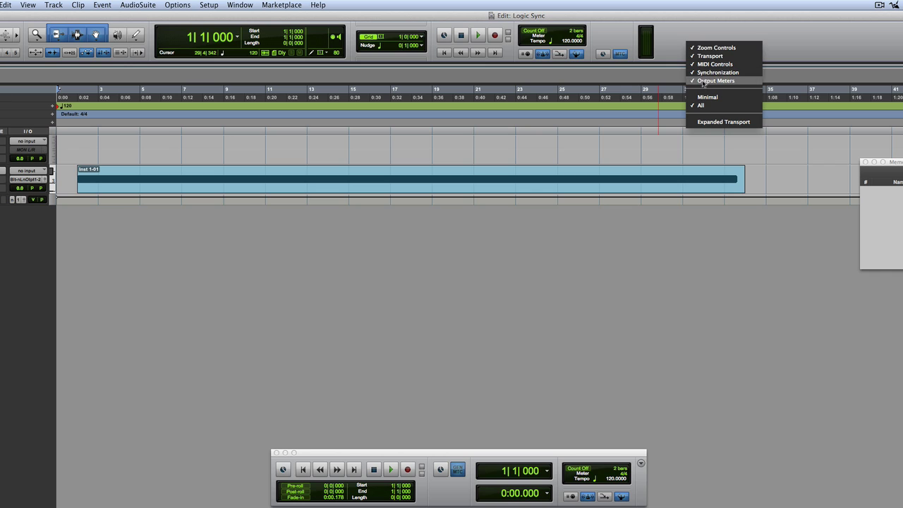
{"action": "left_click", "coordinate": [623, 38]}
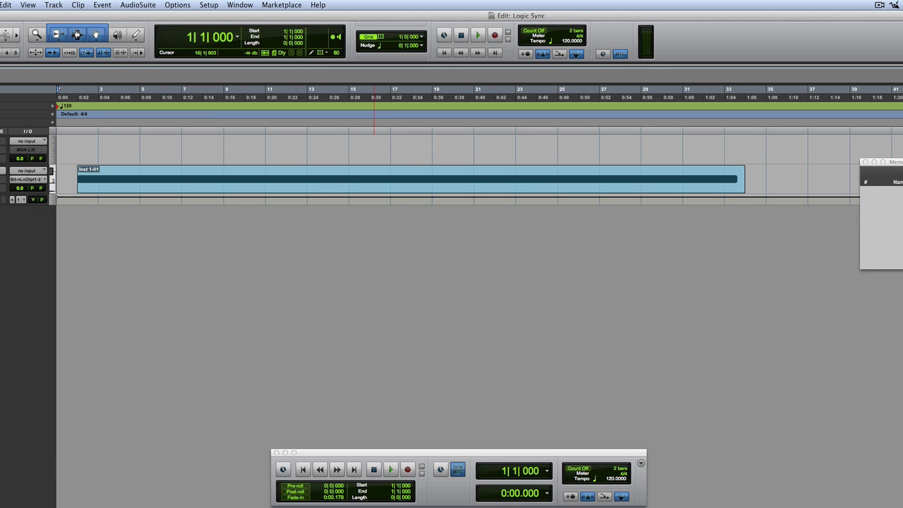
Create a new empty Logic project with a Drummer track.
{"action": "left_click", "coordinate": [80, 5]}
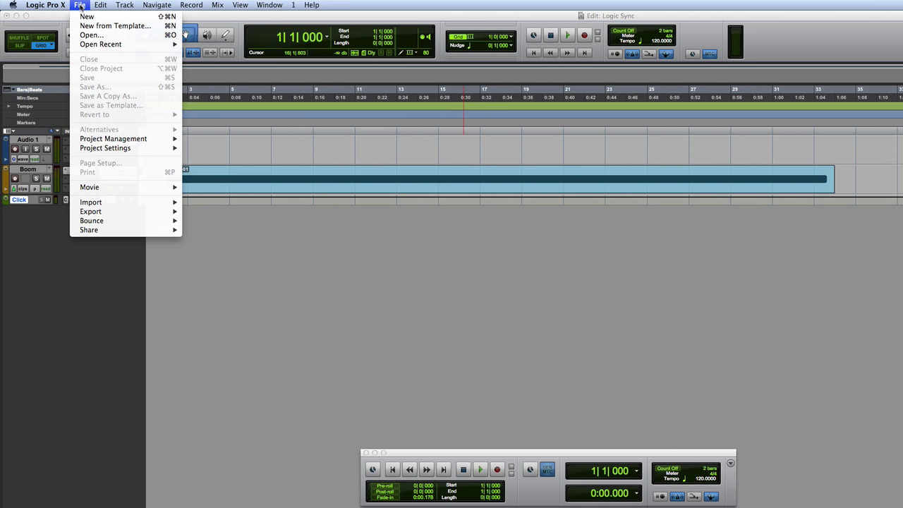
{"action": "left_click", "coordinate": [504, 210]}
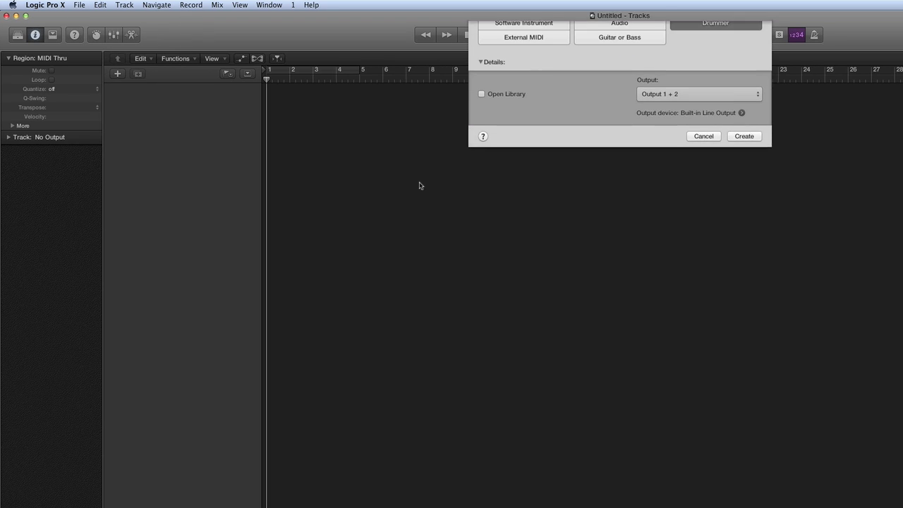
{"action": "left_click", "coordinate": [744, 158]}
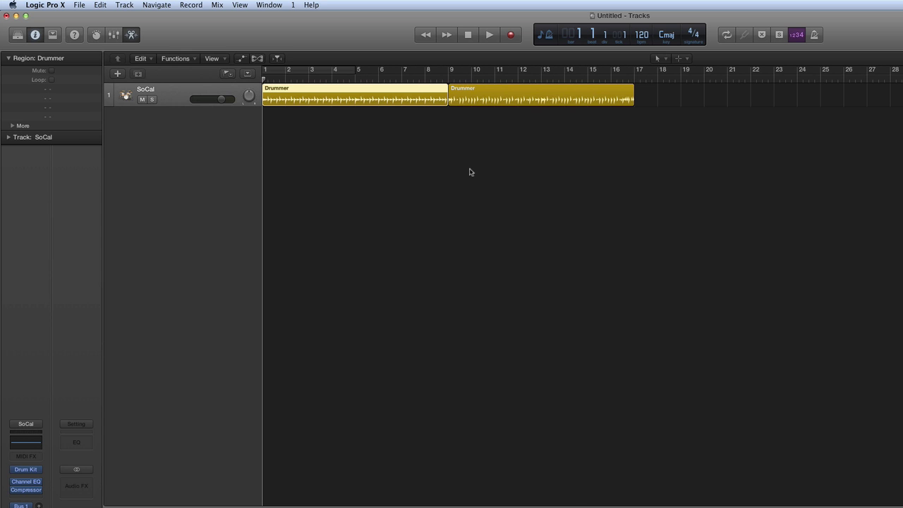
Play the drummer louder and more complex, try toms instead of hi-hat, then stop.
{"action": "key", "text": "space"}
{"action": "left_click_drag", "start_coordinate": [282, 415], "coordinate": [314, 417]}
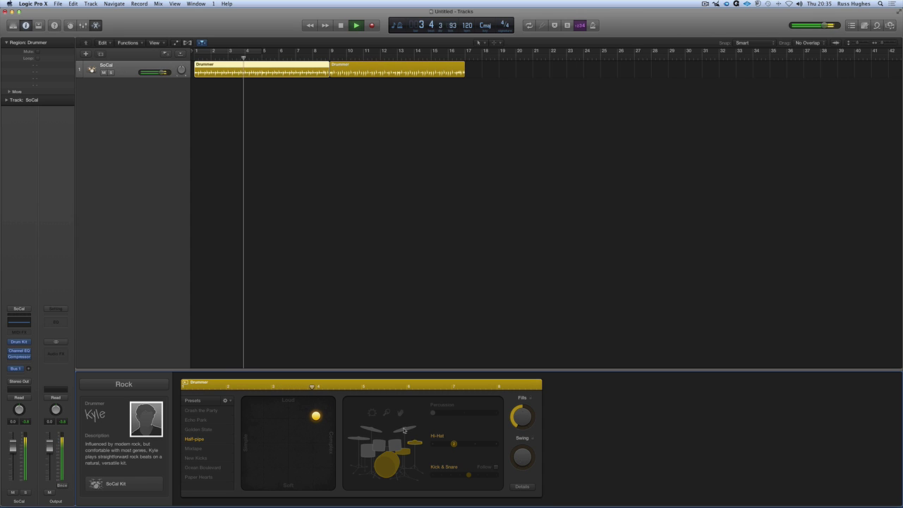
{"action": "left_click", "coordinate": [380, 448]}
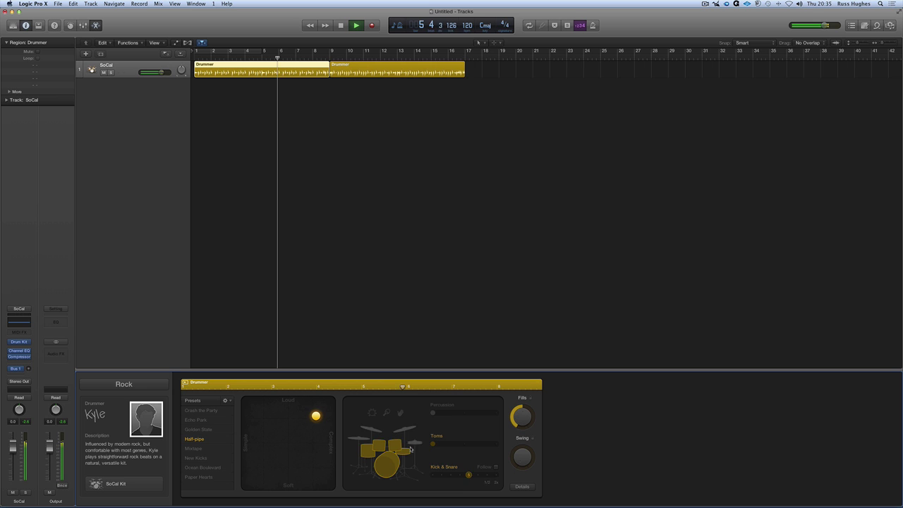
{"action": "left_click", "coordinate": [421, 442]}
{"action": "key", "text": "space"}
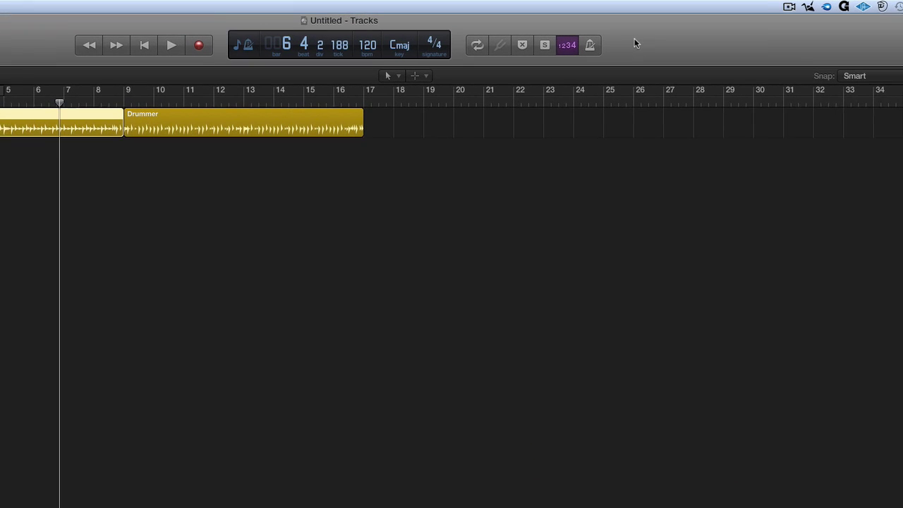
Add Sync to the control bar, enable it, and show the sync mode choices.
{"action": "right_click", "coordinate": [629, 24]}
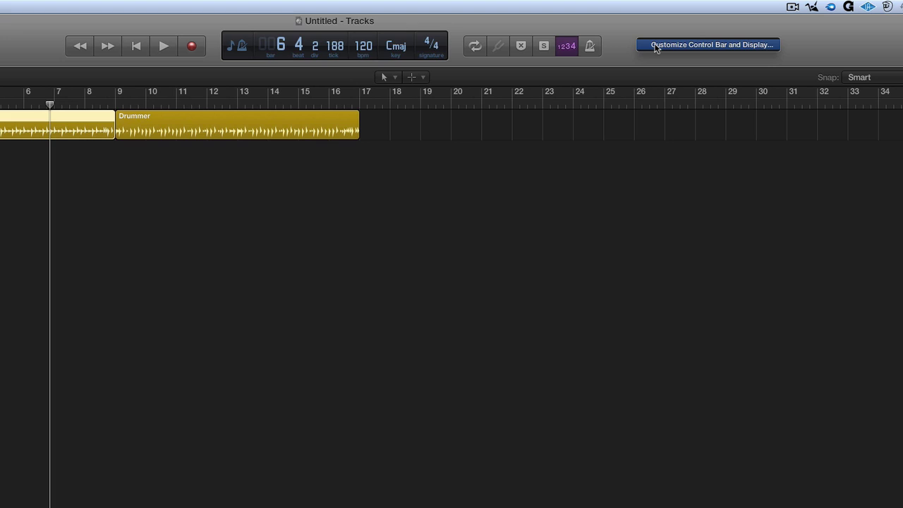
{"action": "left_click", "coordinate": [655, 45]}
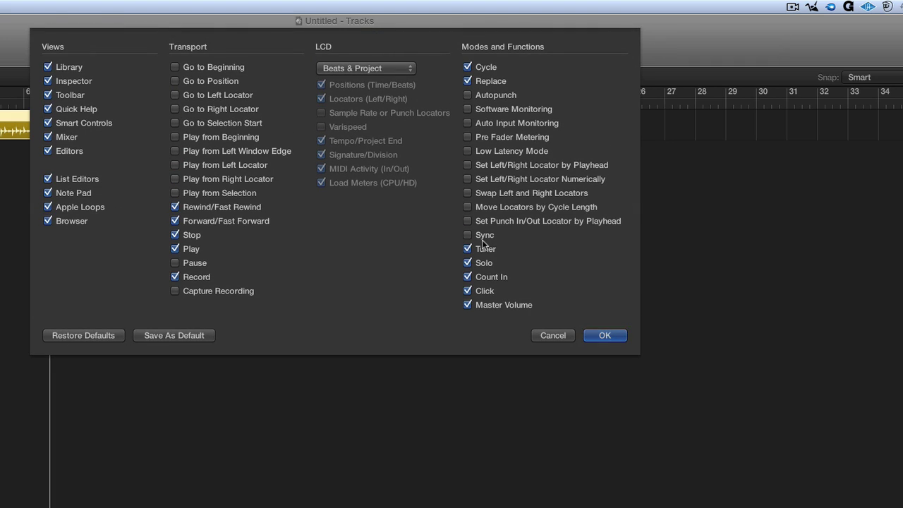
{"action": "left_click", "coordinate": [469, 235]}
{"action": "left_click", "coordinate": [594, 336]}
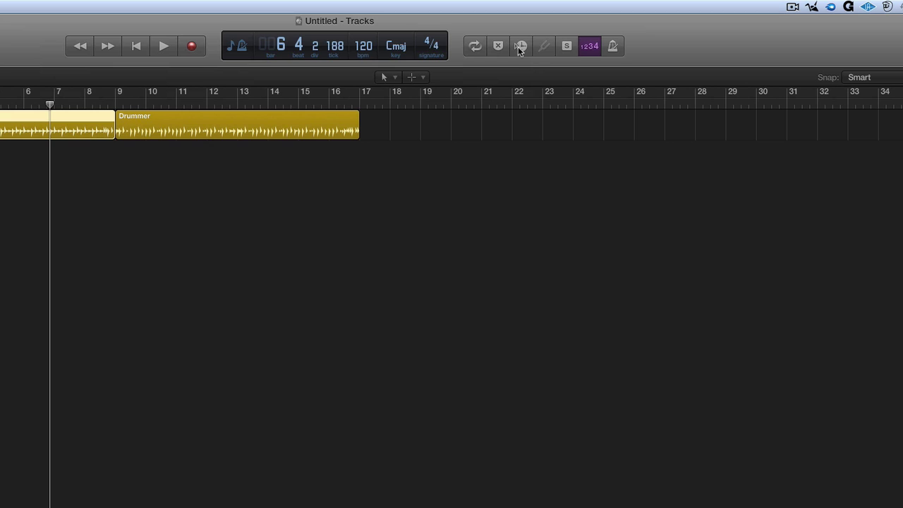
{"action": "left_click", "coordinate": [520, 46]}
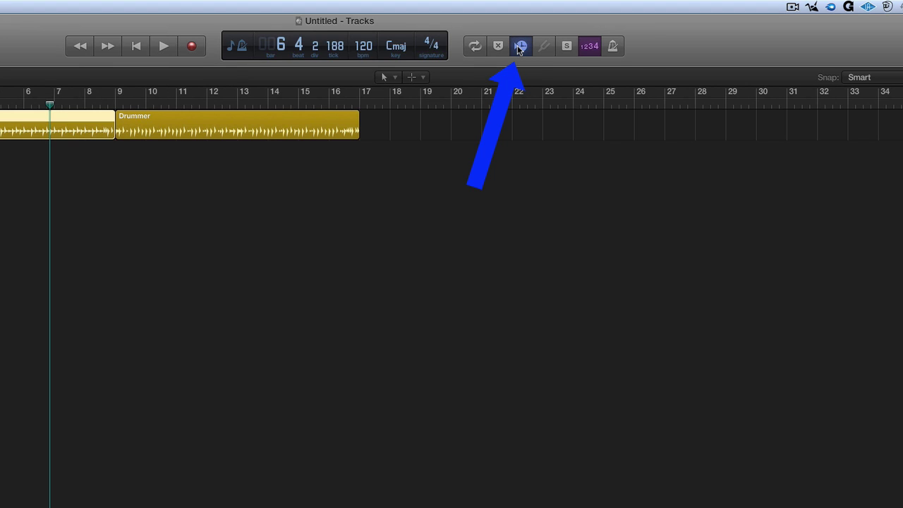
{"action": "right_click", "coordinate": [520, 47]}
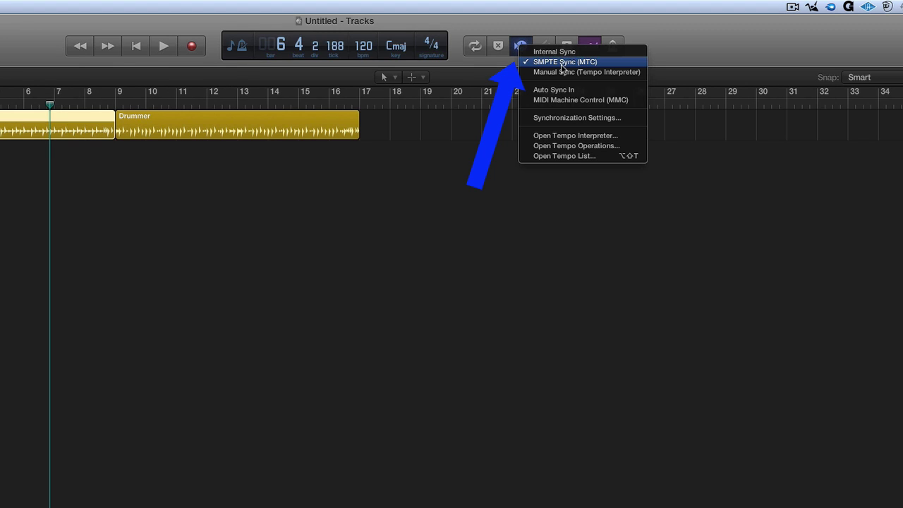
In Synchronization Settings, make bar 1 play at SMPTE 00:00:00:00.
{"action": "left_click", "coordinate": [578, 118]}
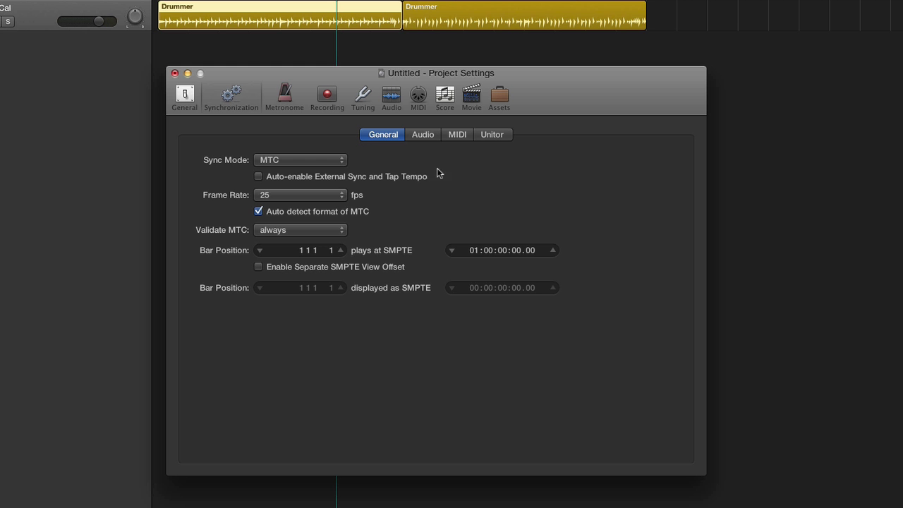
{"action": "left_click", "coordinate": [472, 251]}
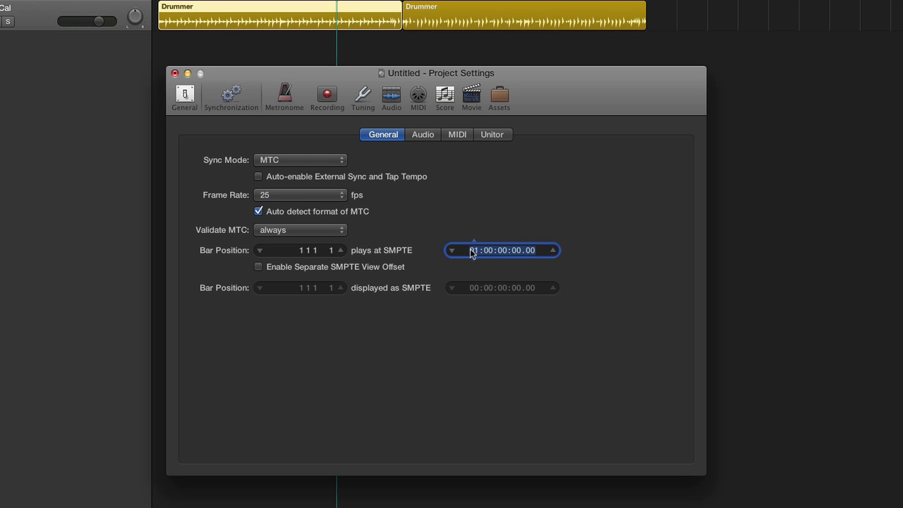
{"action": "type", "text": "0"}
{"action": "key", "text": "Return"}
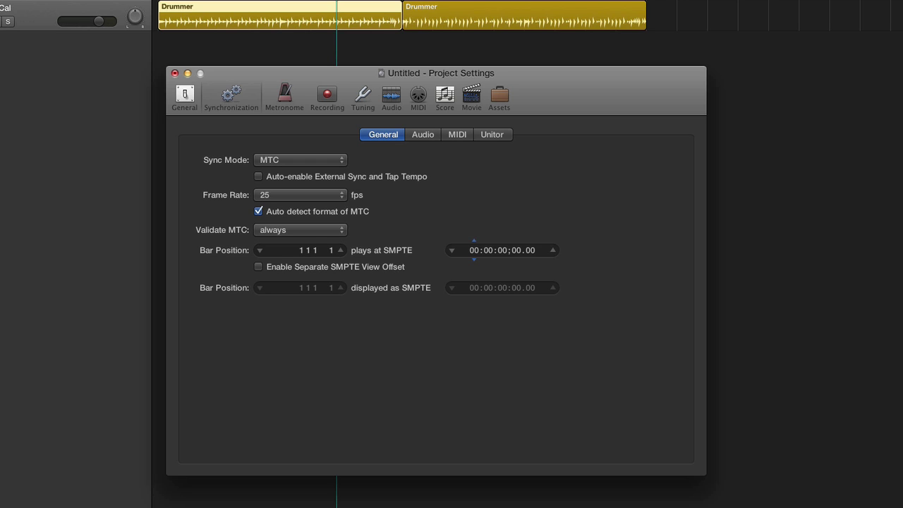
{"action": "left_click", "coordinate": [175, 73]}
Move both Drummer regions to start at bar 2 and return the playhead to the beginning.
{"action": "left_click", "coordinate": [439, 14], "text": "shift"}
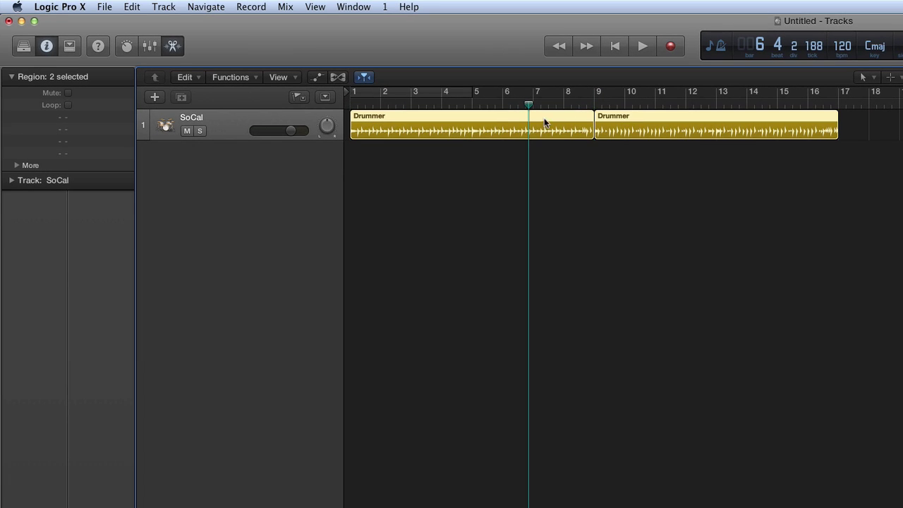
{"action": "left_click_drag", "start_coordinate": [490, 116], "coordinate": [519, 130]}
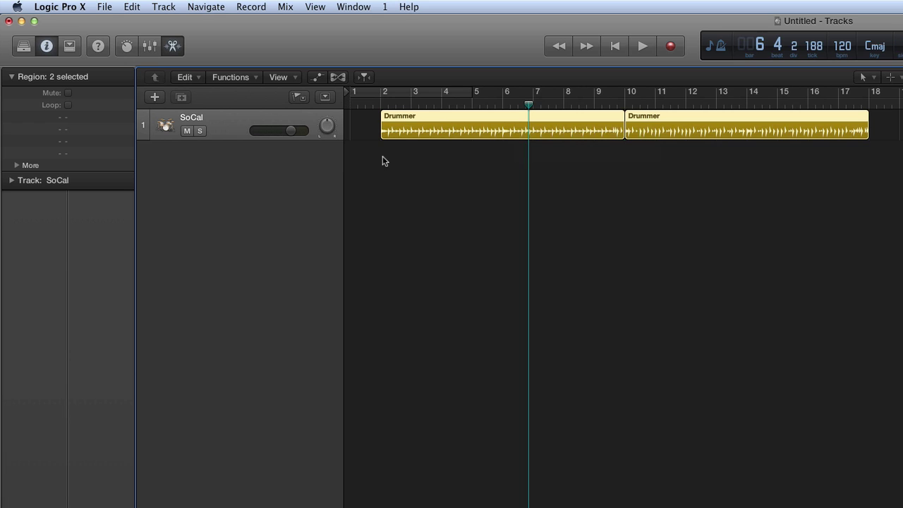
{"action": "left_click", "coordinate": [623, 49]}
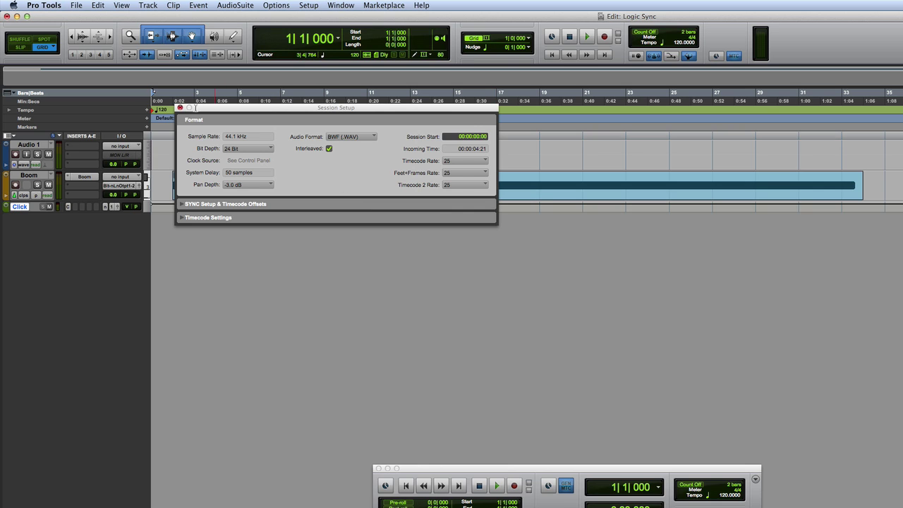
Close Session Setup, test playback, put MTC output online, and move the Edit window down.
{"action": "left_click", "coordinate": [180, 108]}
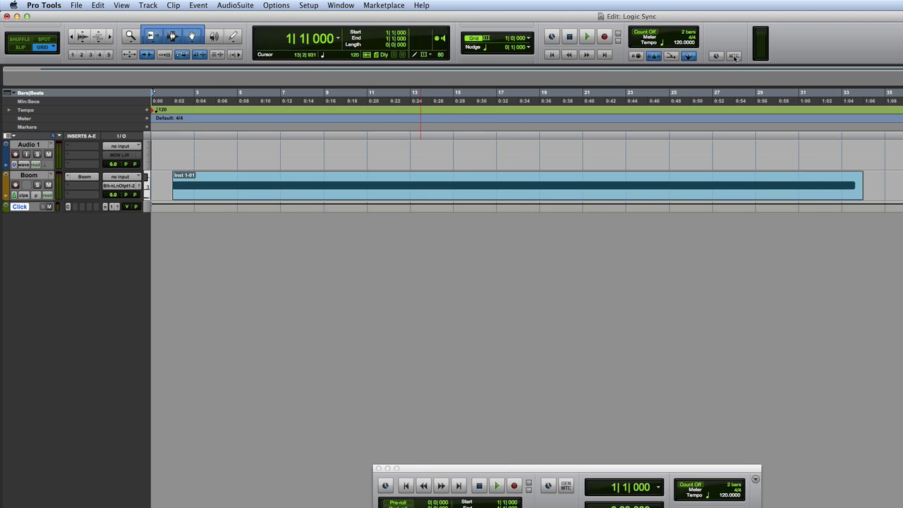
{"action": "key", "text": "space"}
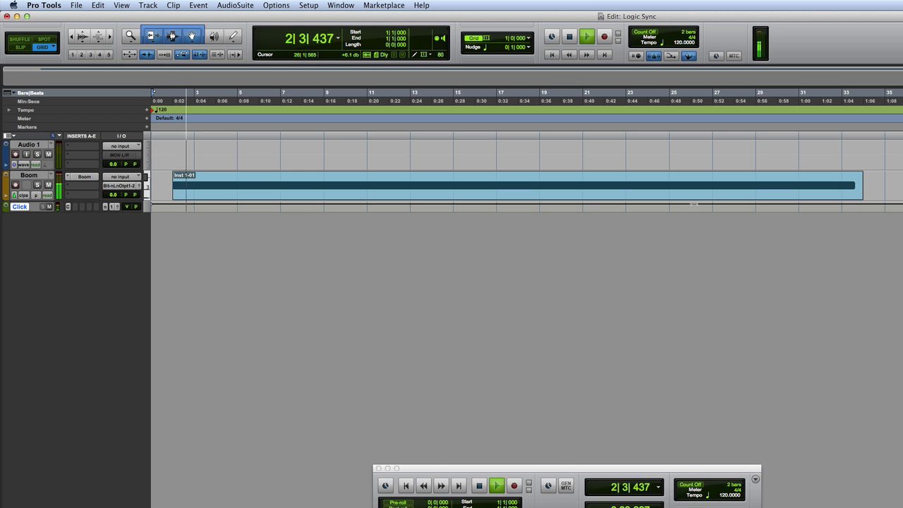
{"action": "key", "text": "space"}
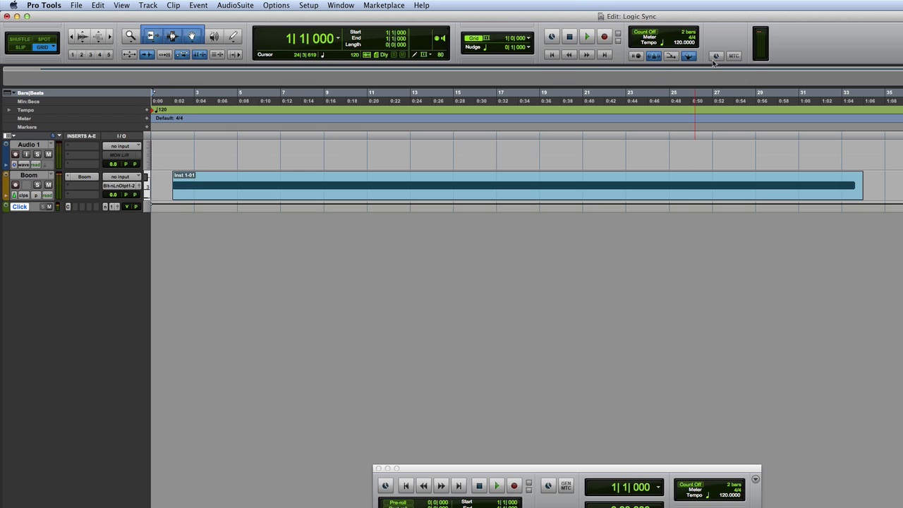
{"action": "left_click", "coordinate": [729, 59]}
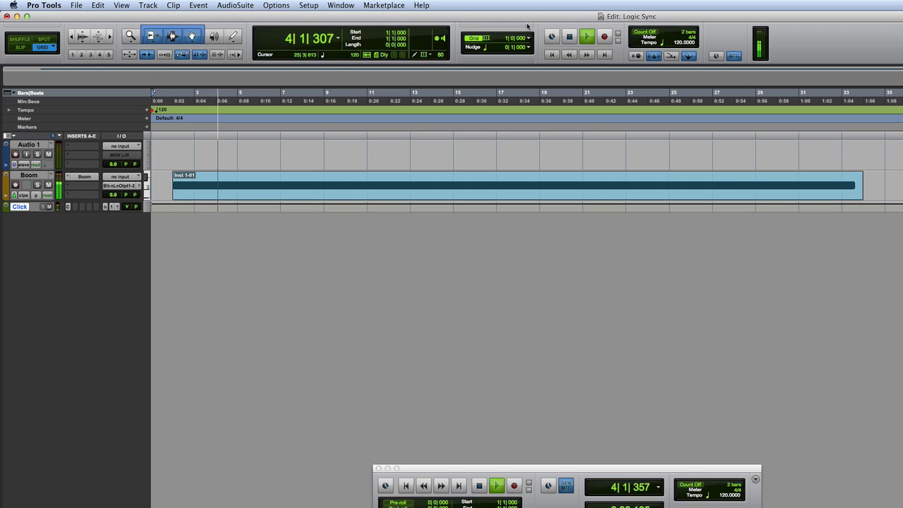
{"action": "left_click_drag", "start_coordinate": [518, 20], "coordinate": [524, 56]}
Bring Logic Pro X forward and drag its window down so Pro Tools' Edit window shows.
{"action": "key", "text": "super+Tab"}
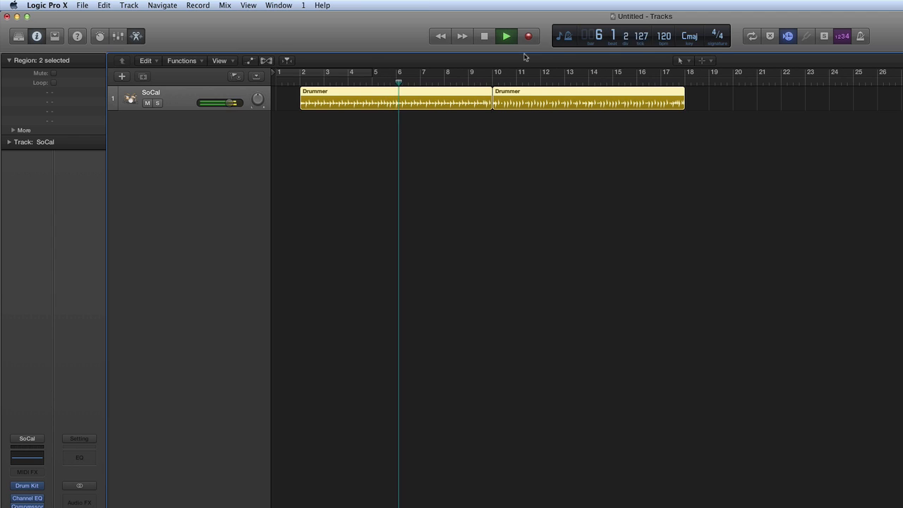
{"action": "left_click_drag", "start_coordinate": [539, 22], "coordinate": [241, 110]}
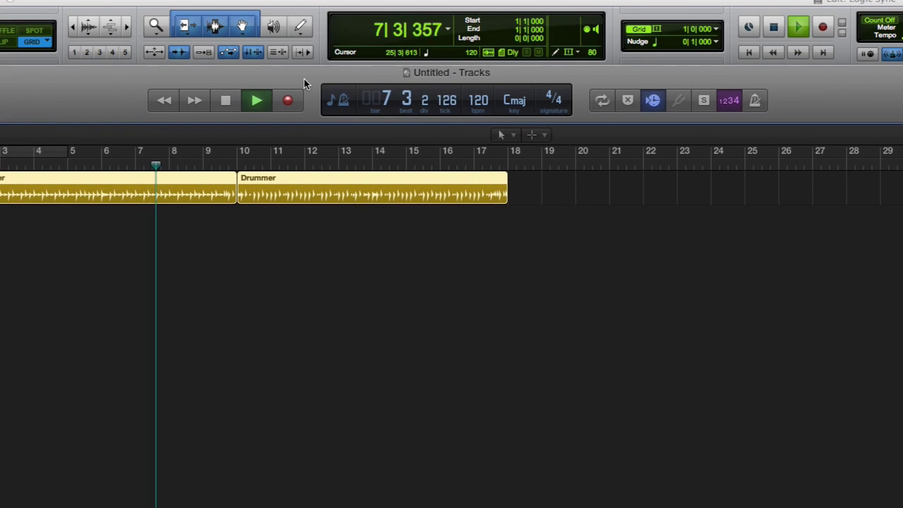
{"action": "left_click_drag", "start_coordinate": [304, 79], "coordinate": [305, 80]}
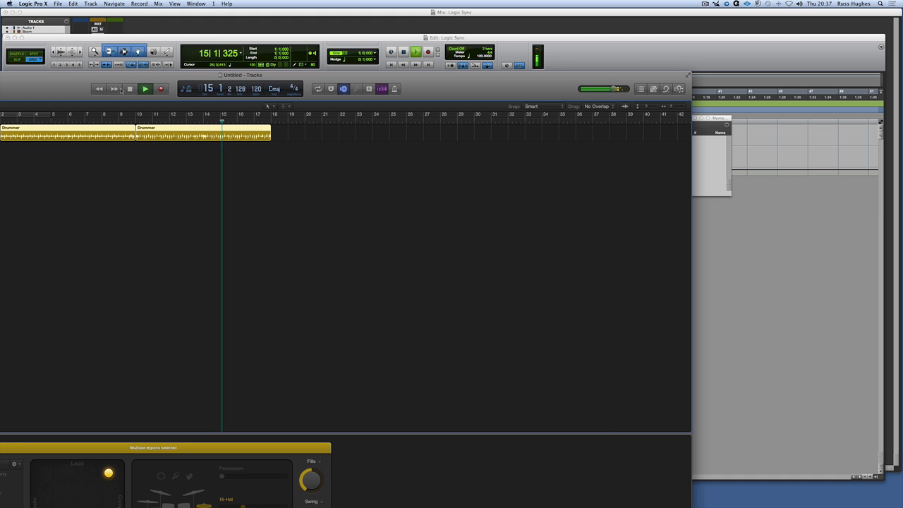
Bring the Pro Tools Edit window to the front and stop playback at 1|1|000.
{"action": "left_click_drag", "start_coordinate": [207, 38], "coordinate": [246, 32]}
{"action": "key", "text": "space"}
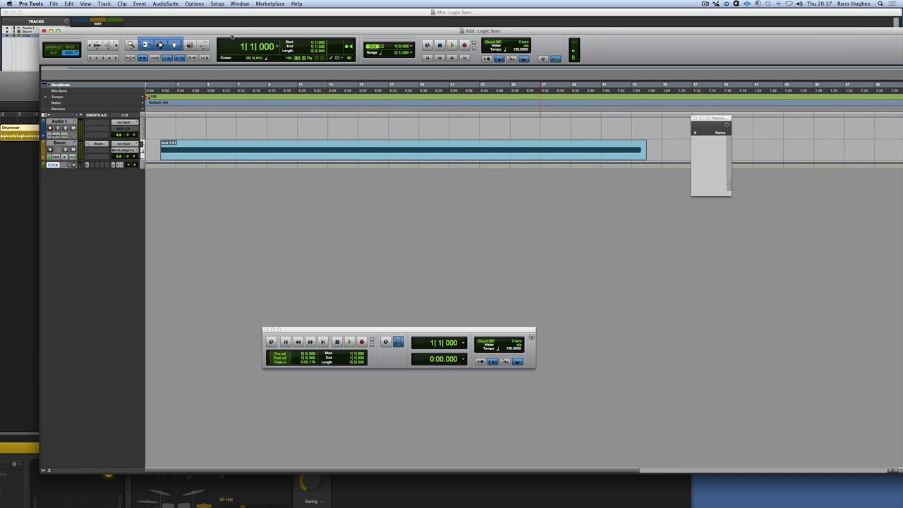